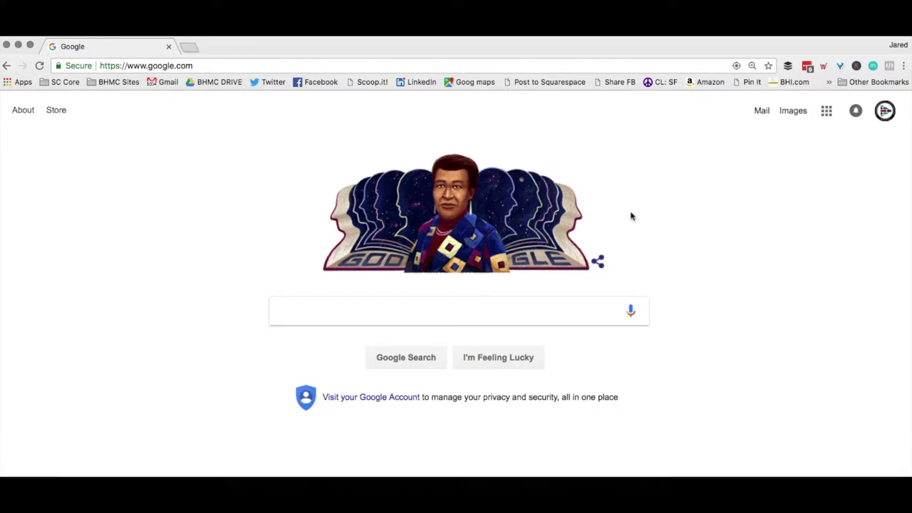
Open Google Drive from the Google apps grid on the Search home page.
left_click(827, 112)
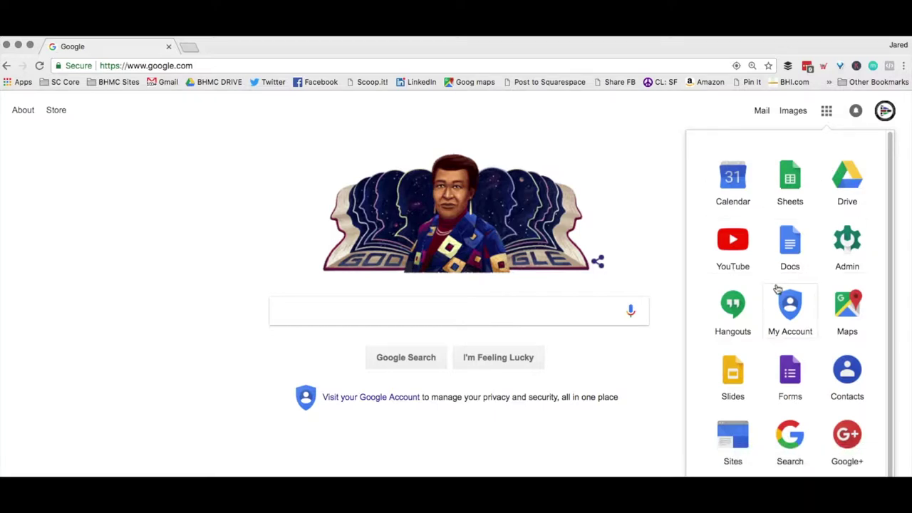
left_click(847, 177)
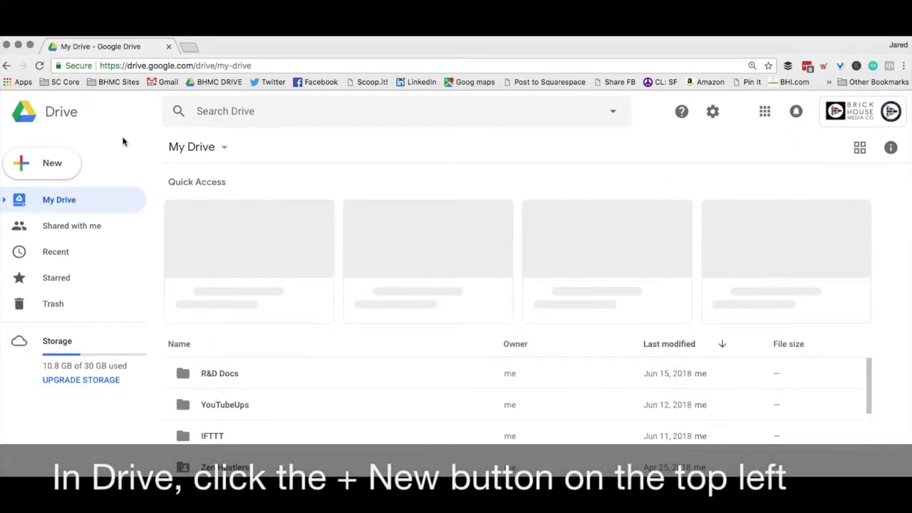
Create a blank Google Docs document from Drive's New menu.
left_click(43, 164)
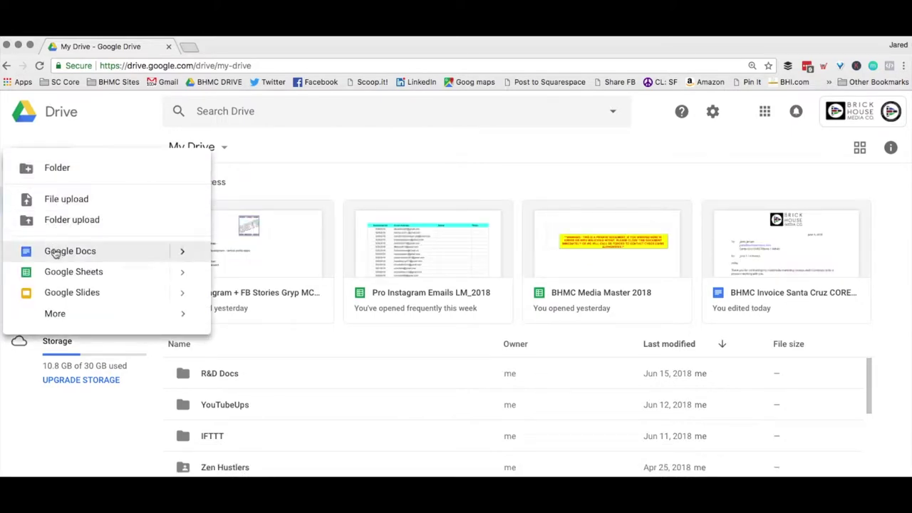
mouse_move(179, 254)
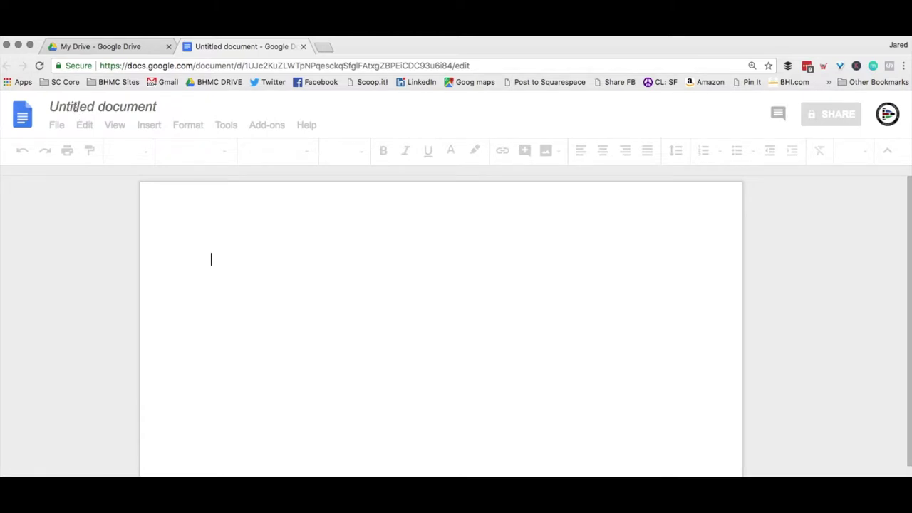
Rename the untitled document to 'Strategy Overview Doc'.
left_click(82, 105)
left_click(82, 105)
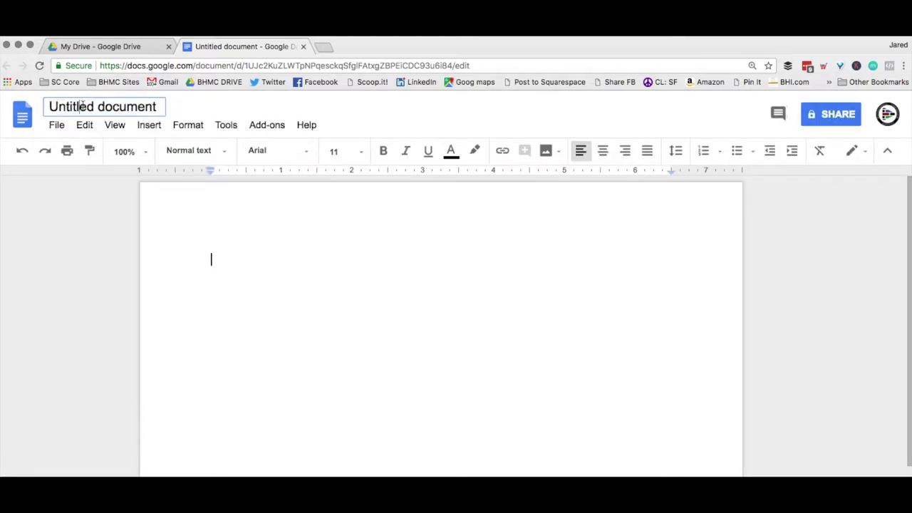
triple_click(82, 106)
type("Str")
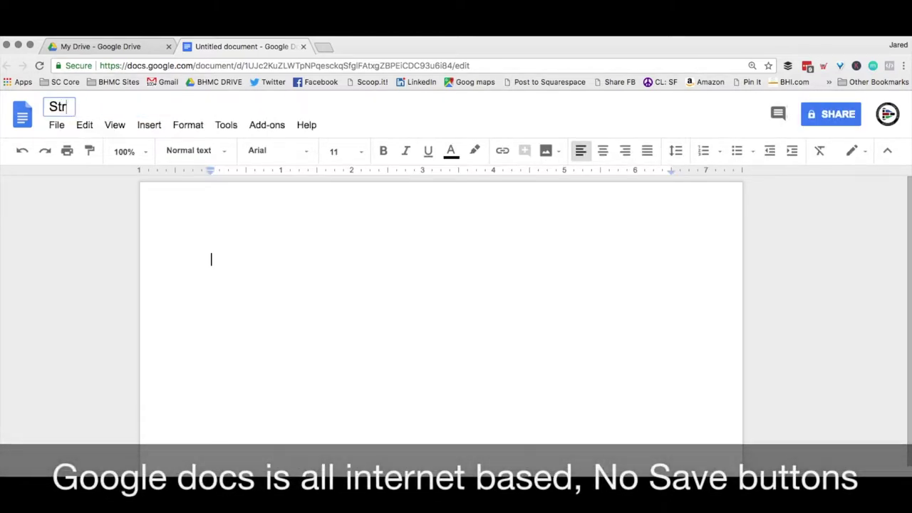
type("ategy Over")
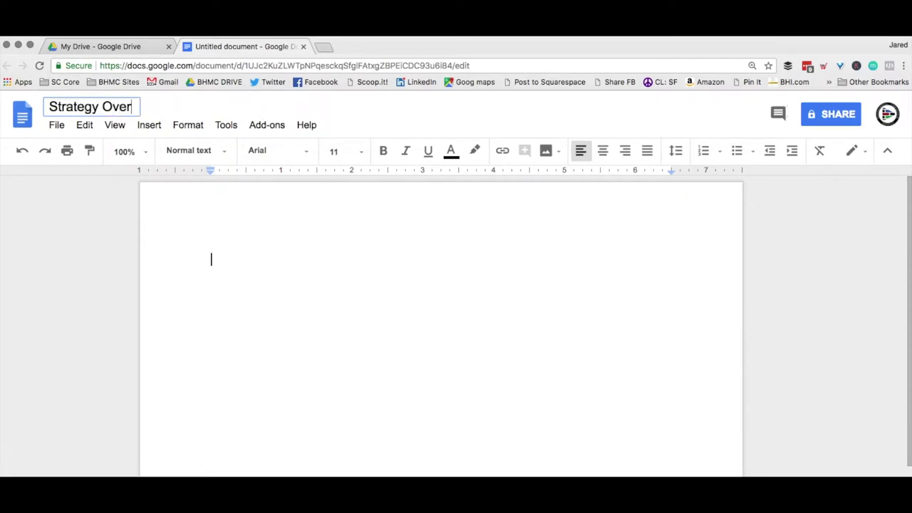
type("view Doc")
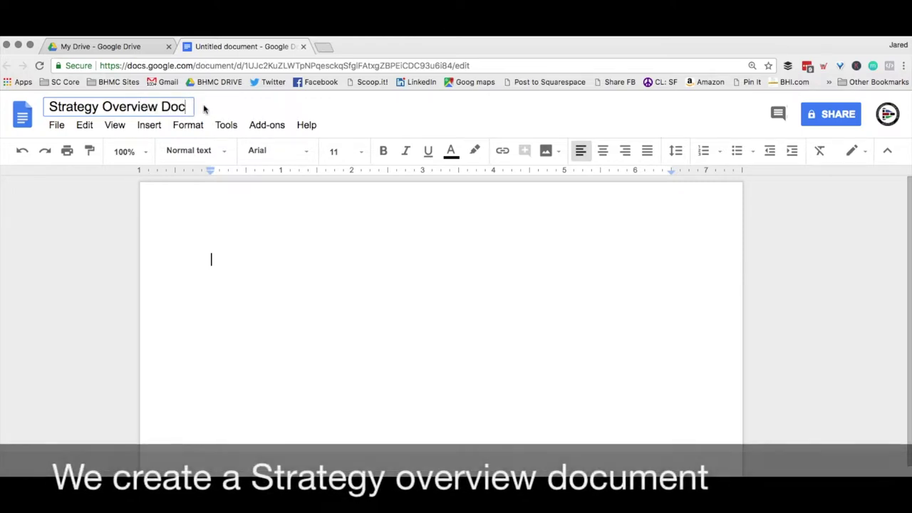
double_click(227, 260)
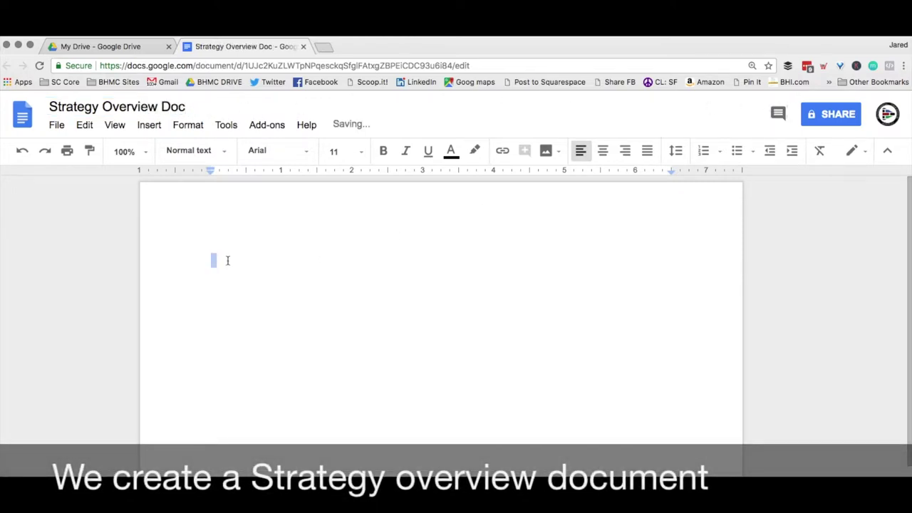
left_click(828, 120)
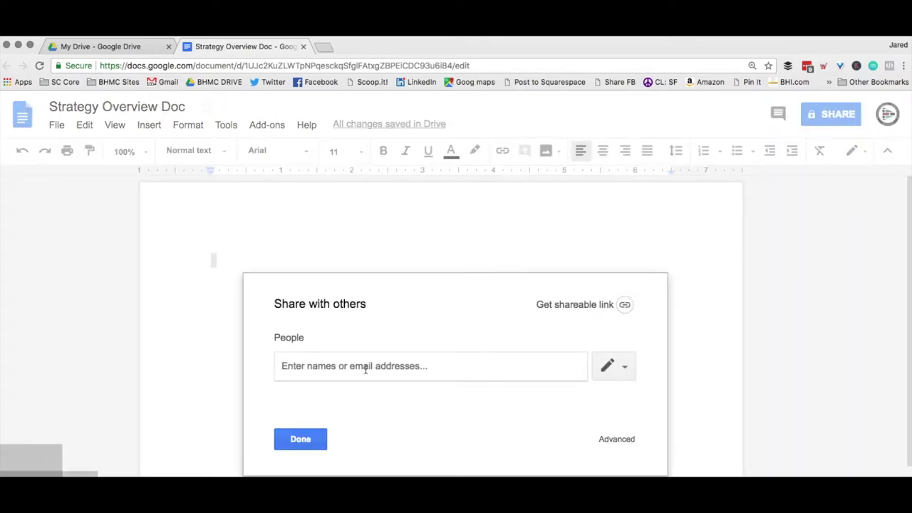
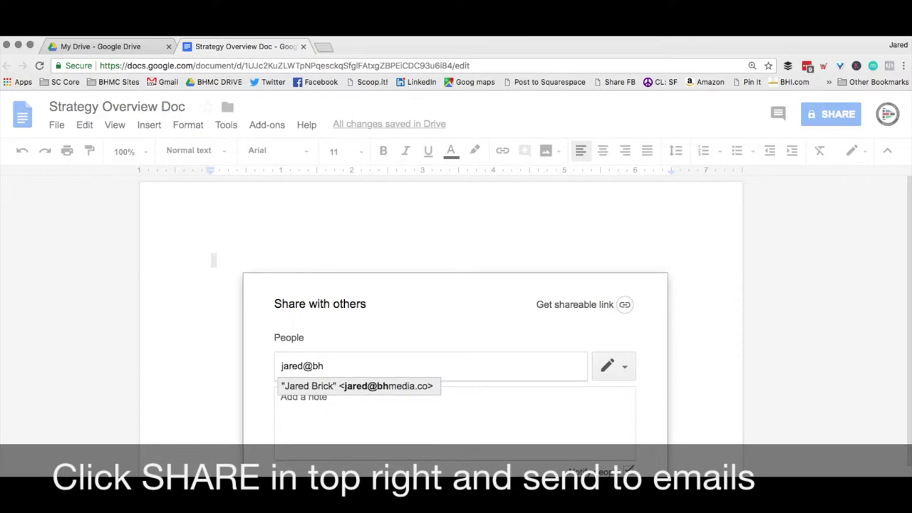
Share the doc with a colleague's e-mail and let anyone in the organisation with the link edit.
key("Return")
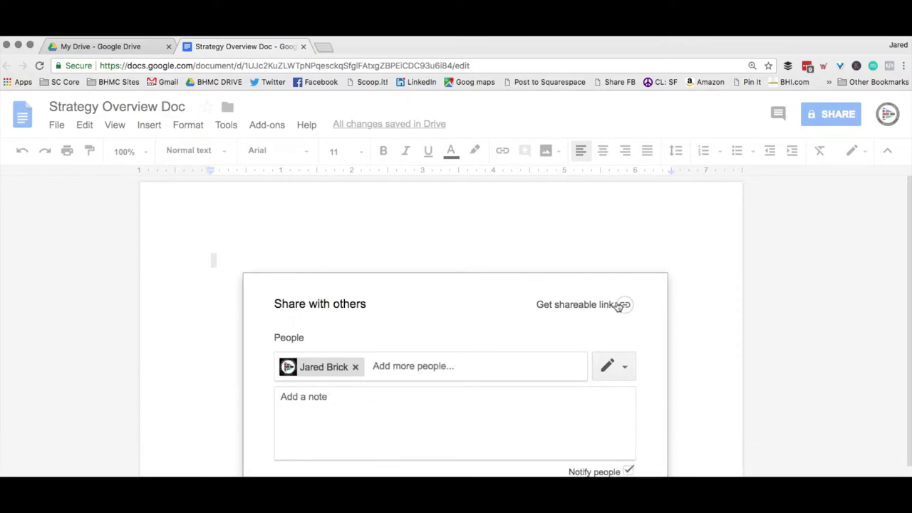
left_click(620, 305)
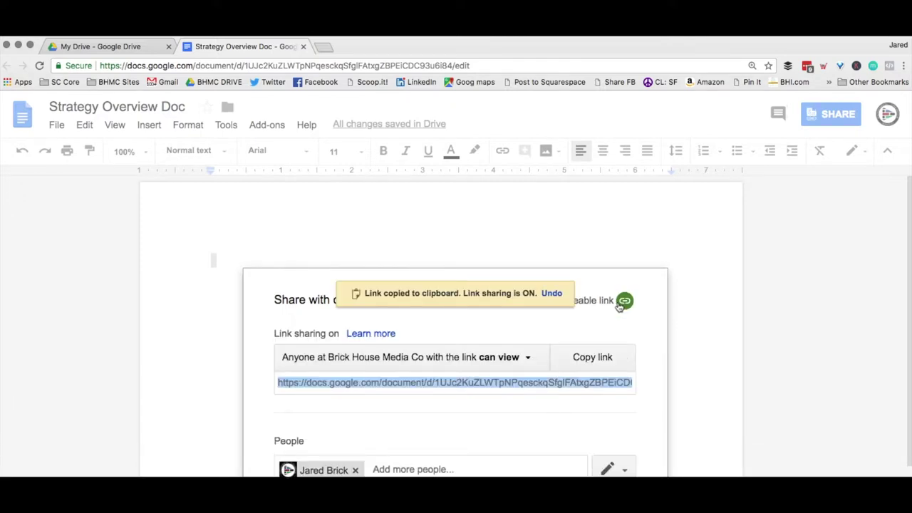
left_click(507, 360)
left_click(497, 419)
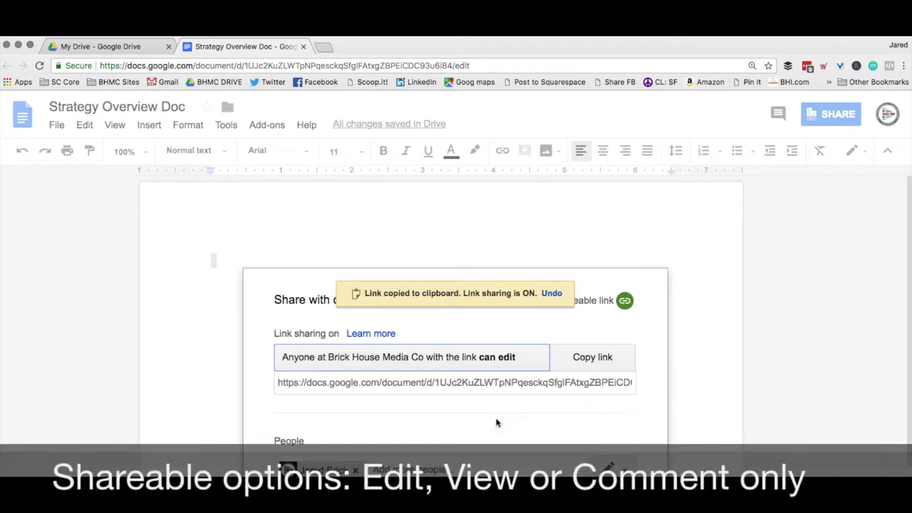
left_click(592, 358)
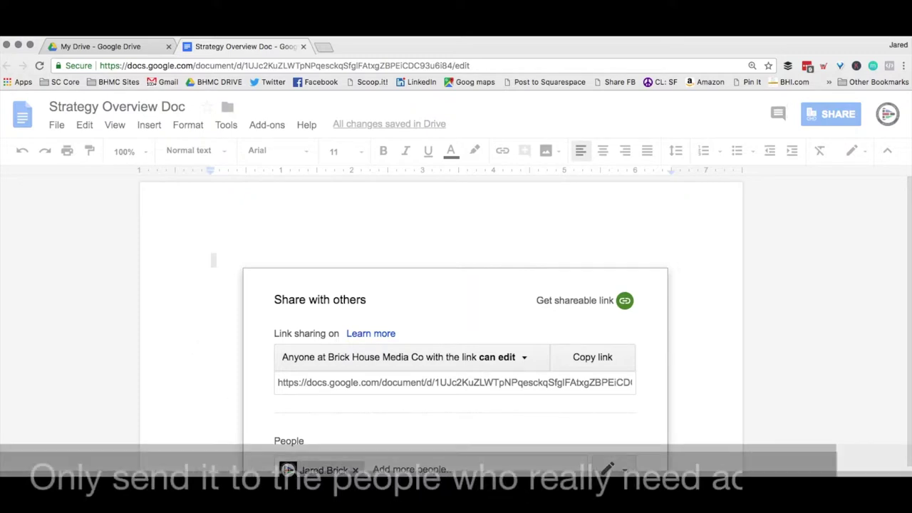
left_click(298, 436)
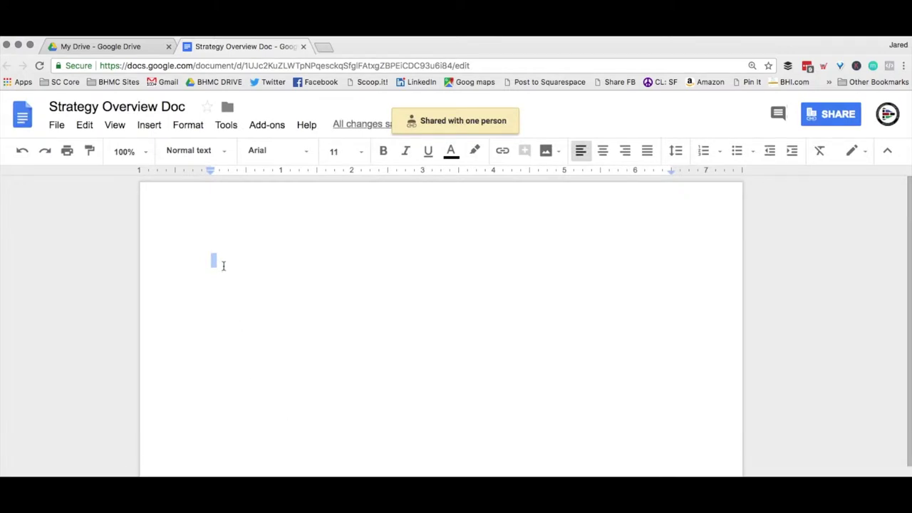
left_click(128, 46)
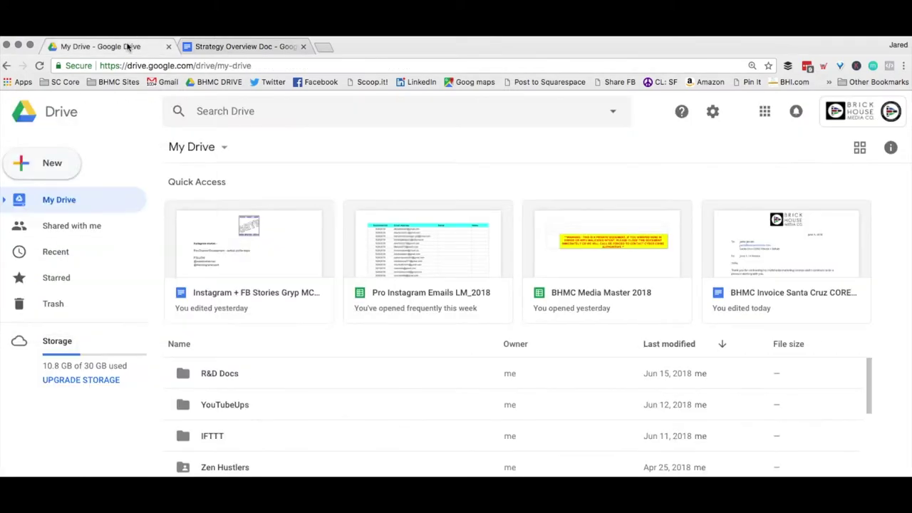
Create a blank Google Sheets spreadsheet from Drive's New menu.
left_click(49, 163)
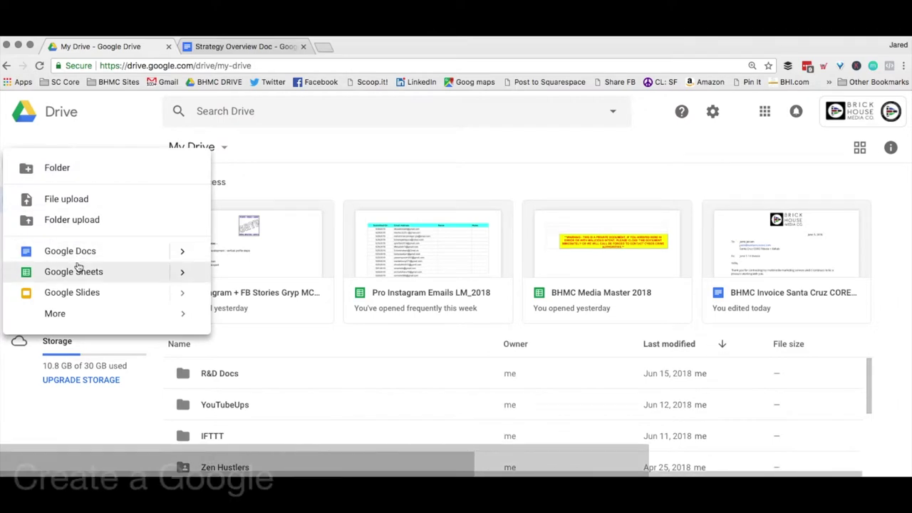
mouse_move(183, 271)
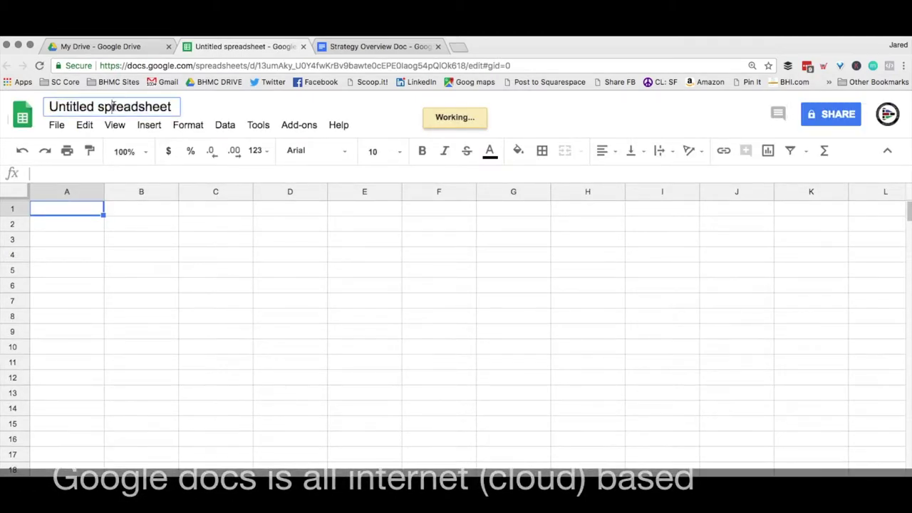
left_click(113, 106)
Name the spreadsheet 'Media Master Doc year'.
type("Media Master Doc year")
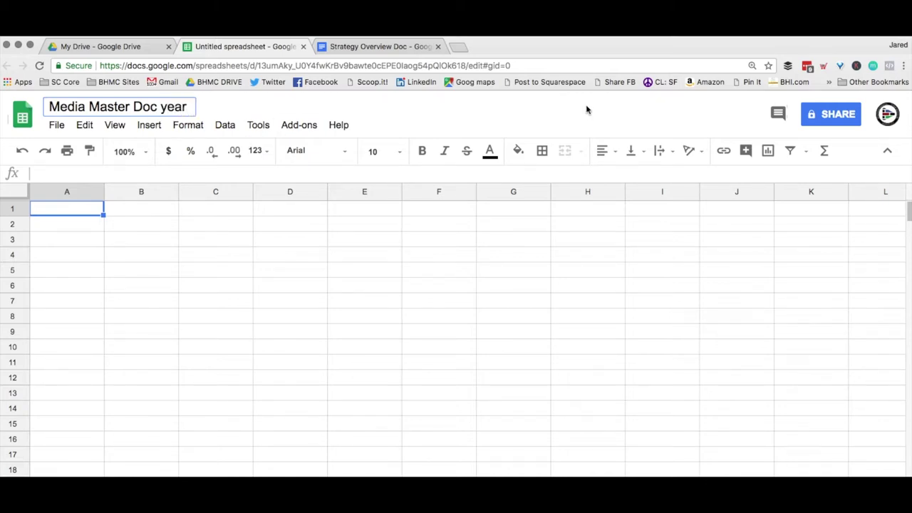
left_click(846, 115)
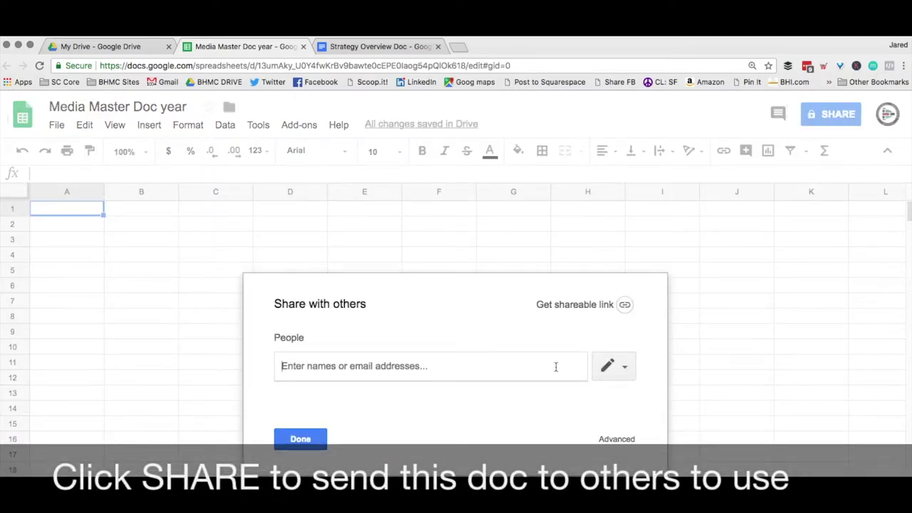
Add a colleague by e-mail and let anyone at Brick House Media Co with the link edit.
left_click(380, 366)
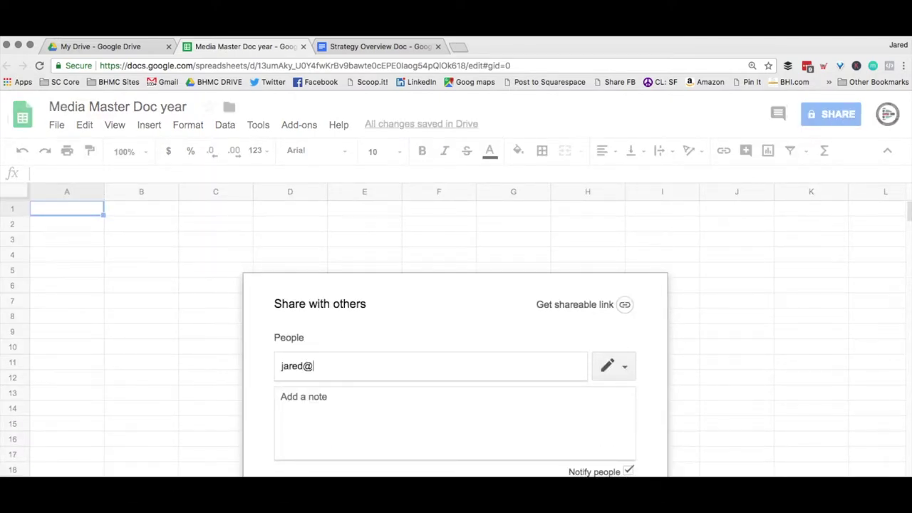
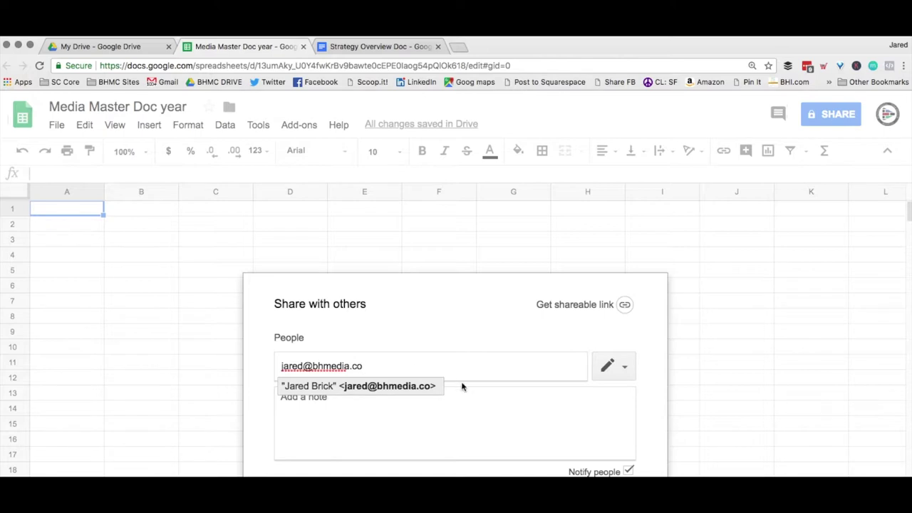
left_click(408, 390)
left_click(588, 304)
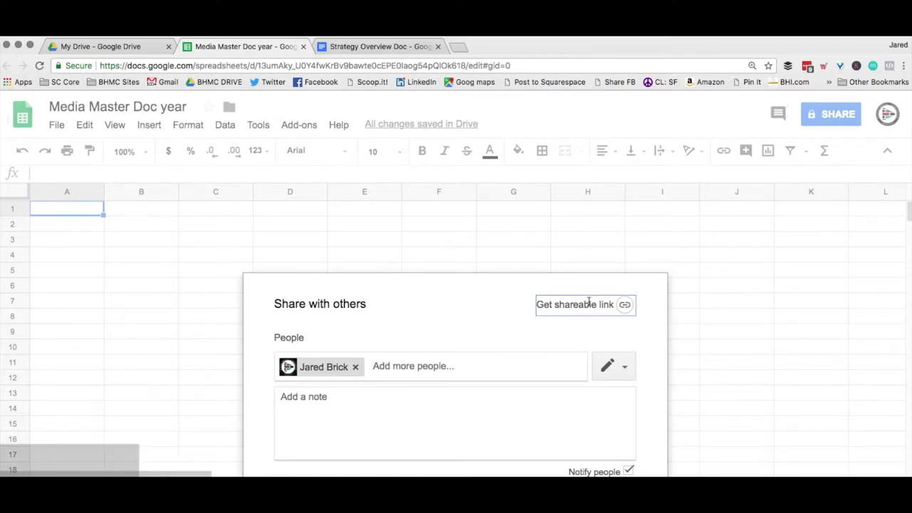
left_click(508, 357)
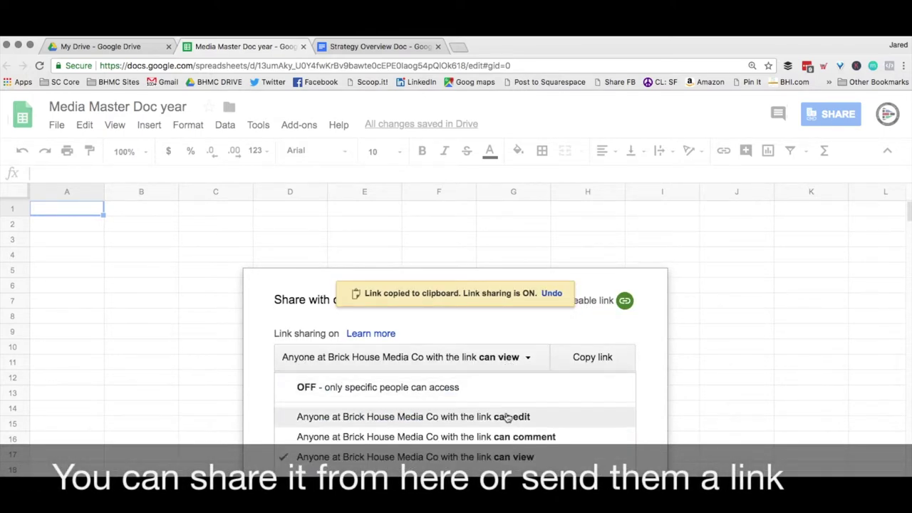
left_click(510, 418)
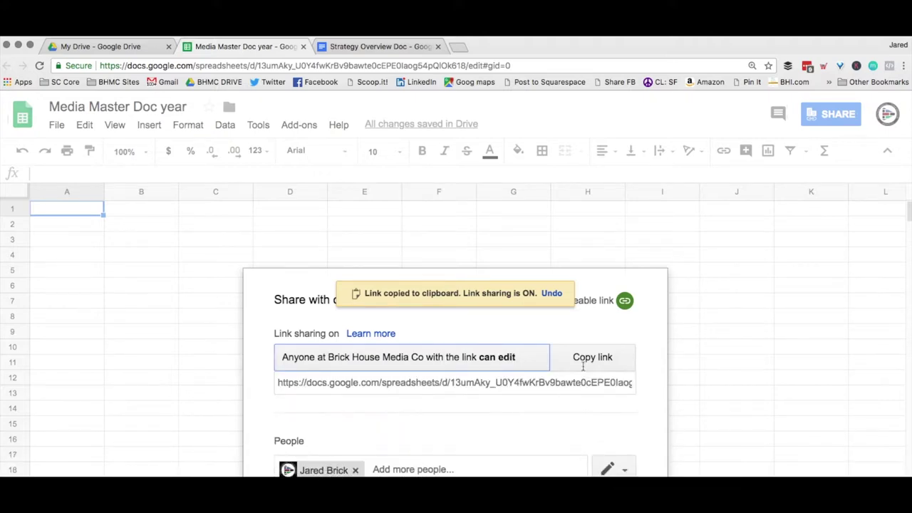
left_click(600, 358)
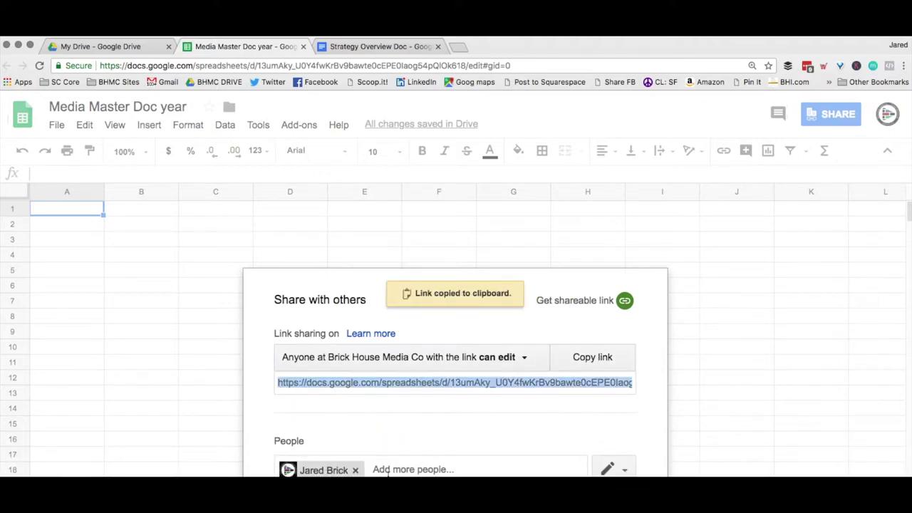
left_click(197, 372)
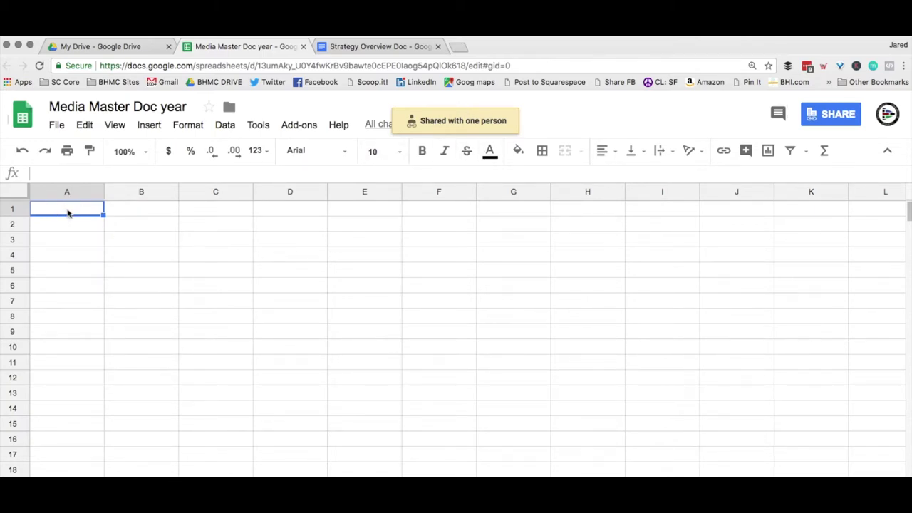
Enter headings NAME, URL, LOGIN, PASS in A1–D1, then centre-align the Strategy Overview Doc.
type("NAME")
left_click(141, 208)
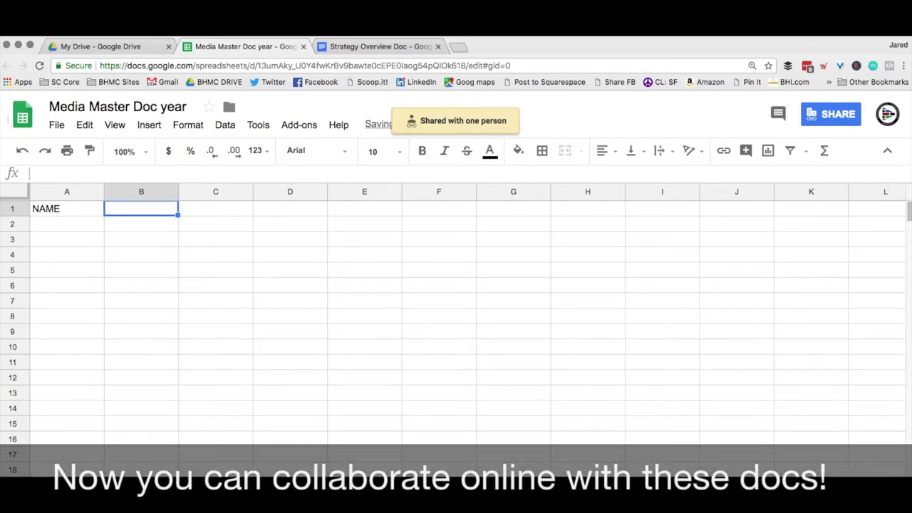
type("URL")
left_click(215, 208)
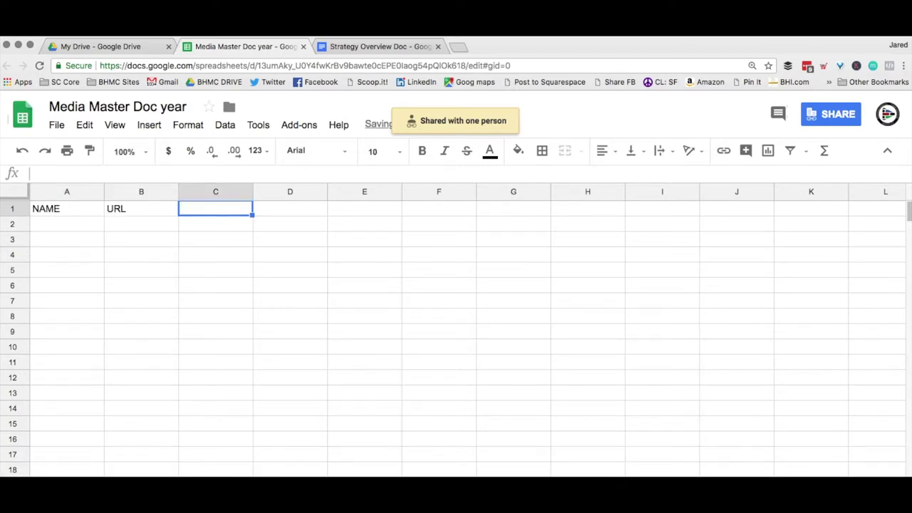
type("LOGIN")
key("Tab")
type("PASS")
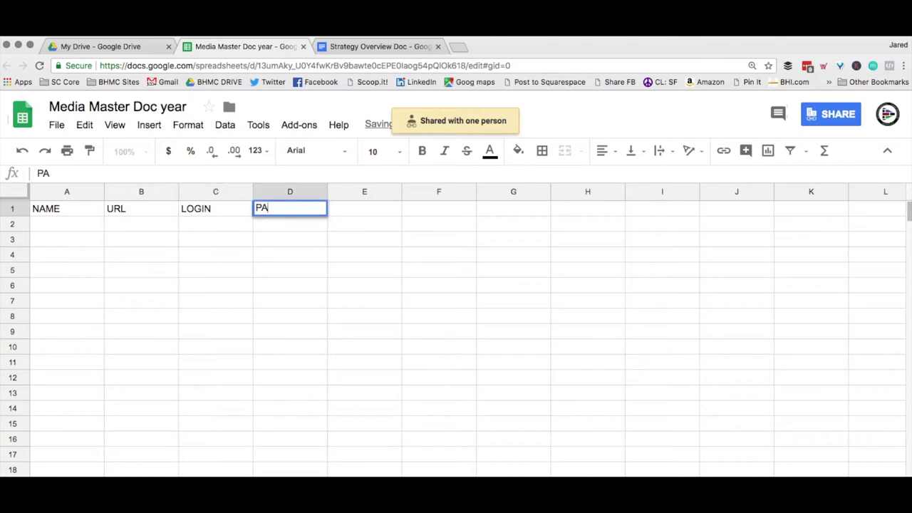
key("Tab")
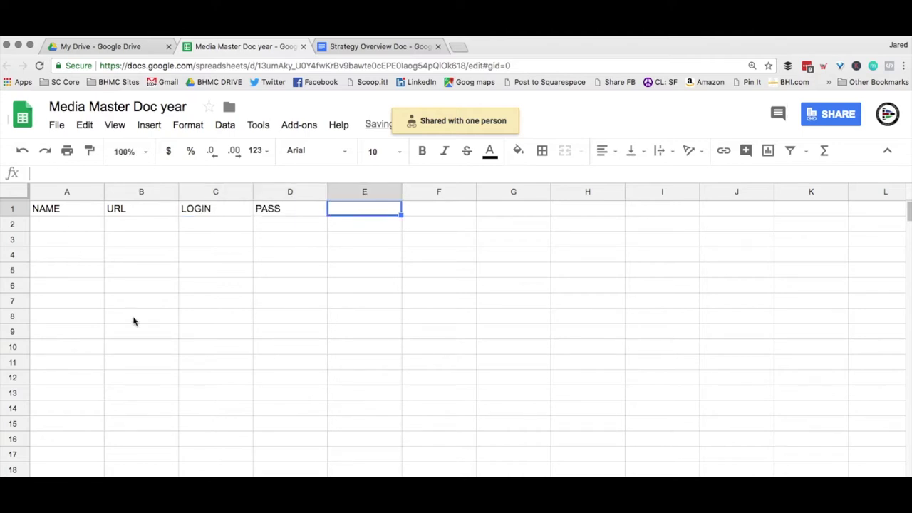
left_click(372, 44)
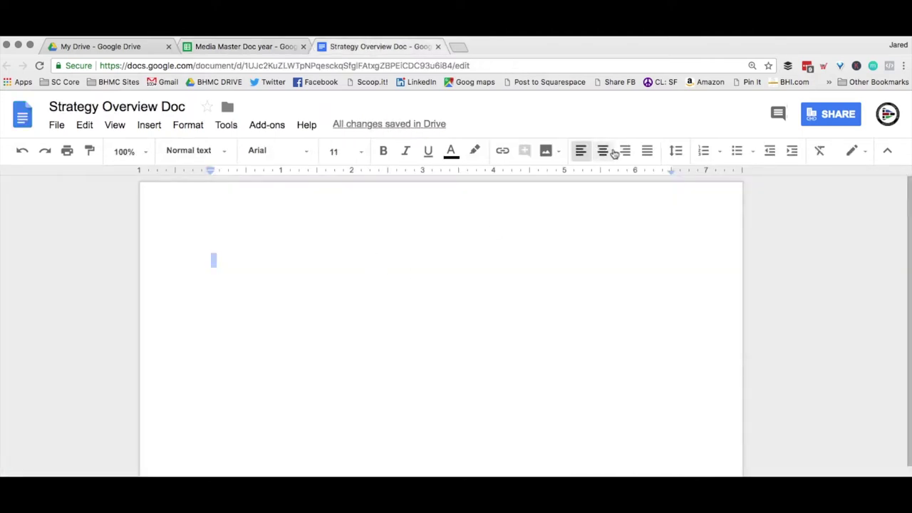
left_click(602, 153)
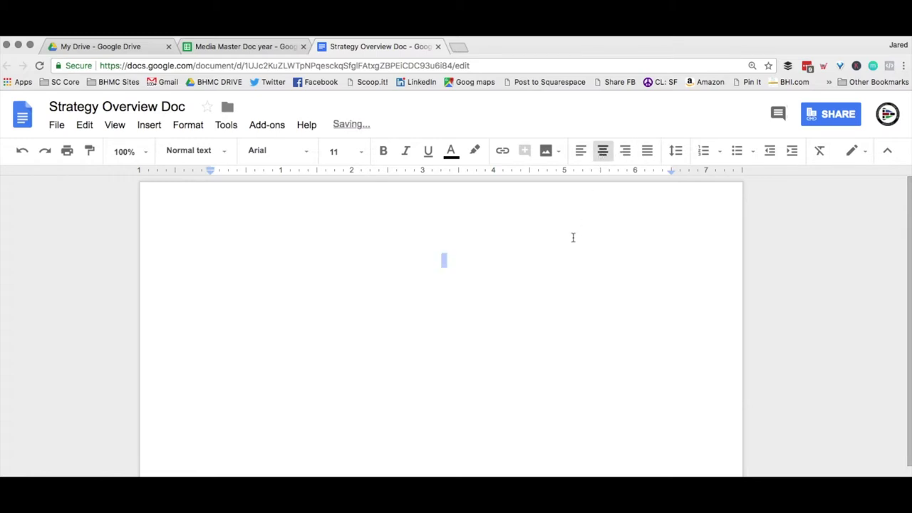
Type 'This is your strategy overview document! It is auto-saved and as long as connected to the internet.'.
type("This is your ")
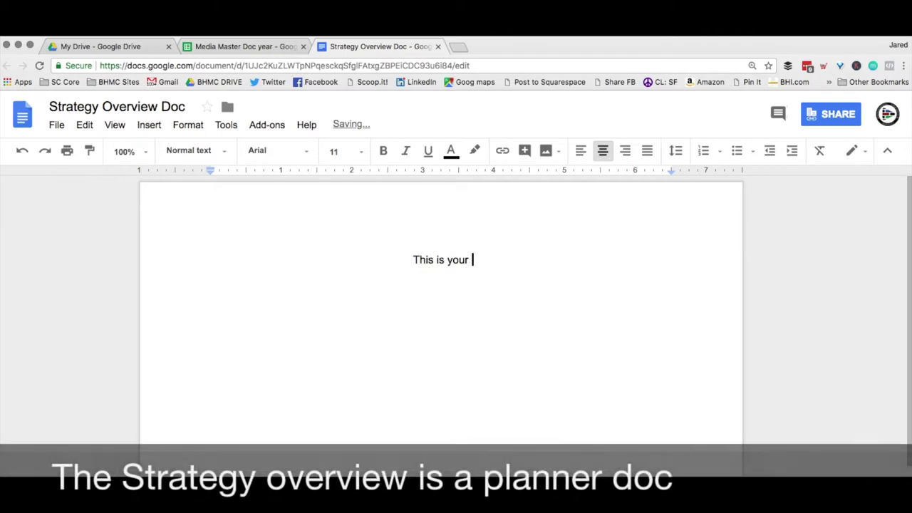
type("strategt")
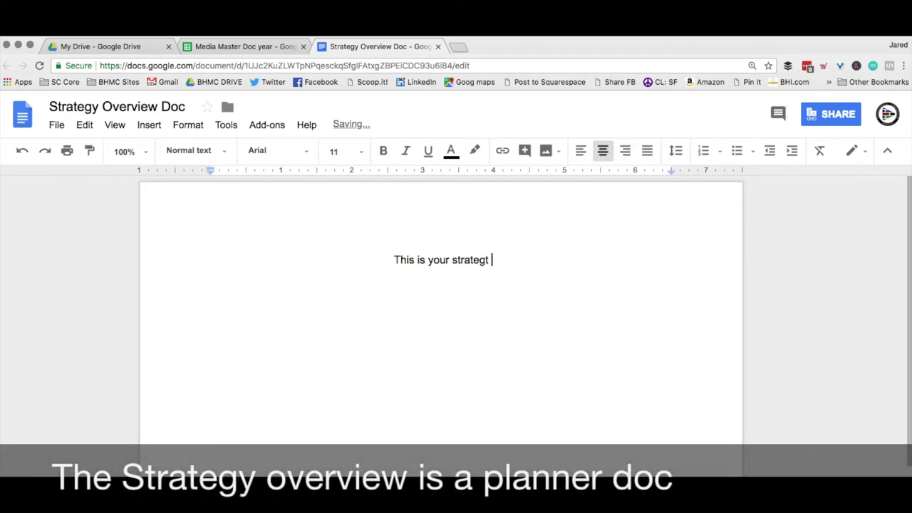
key("BackSpace")
key("BackSpace")
type("y ove")
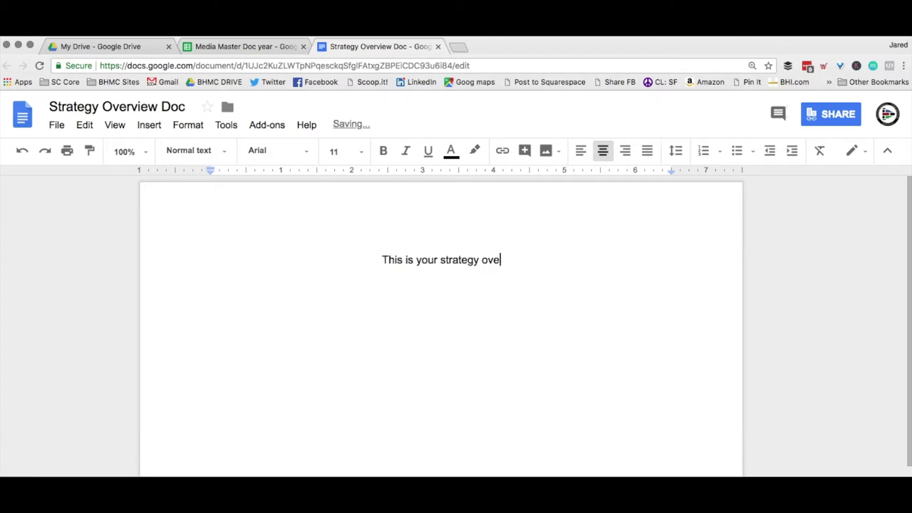
type("rview document! ")
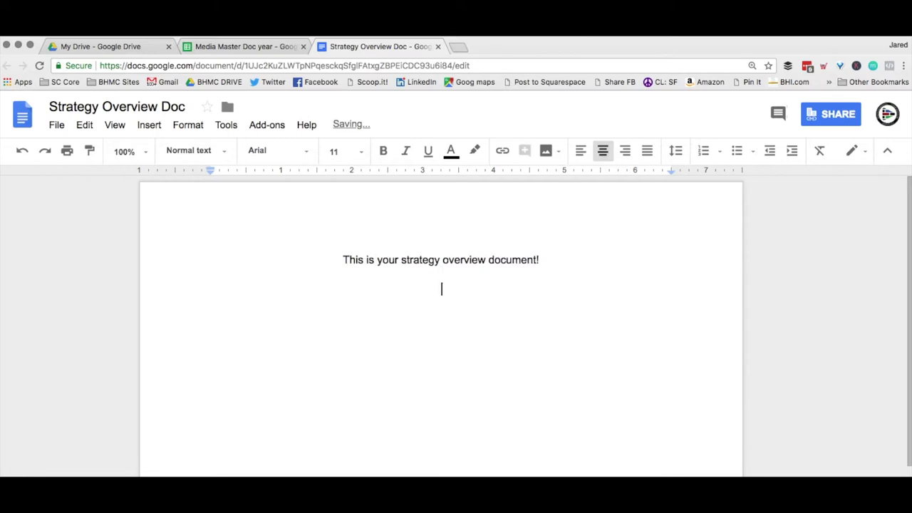
type("I")
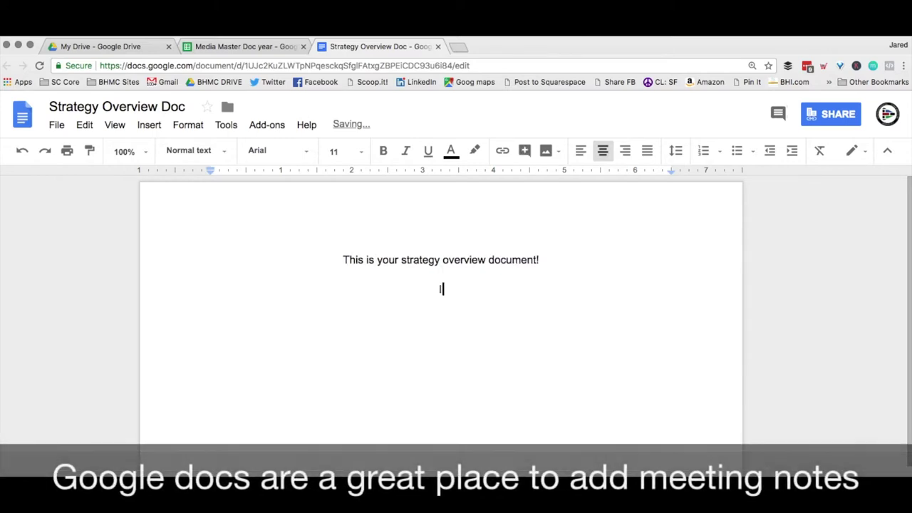
type("t is au")
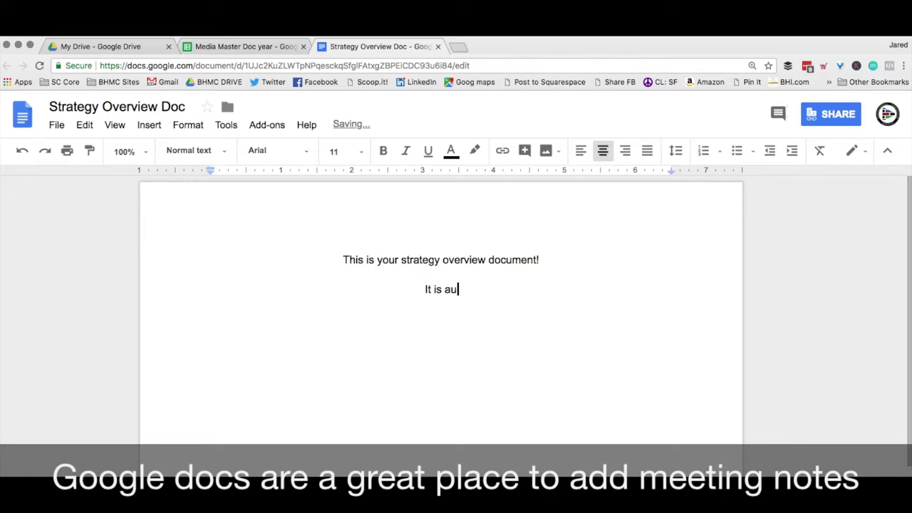
type("to0")
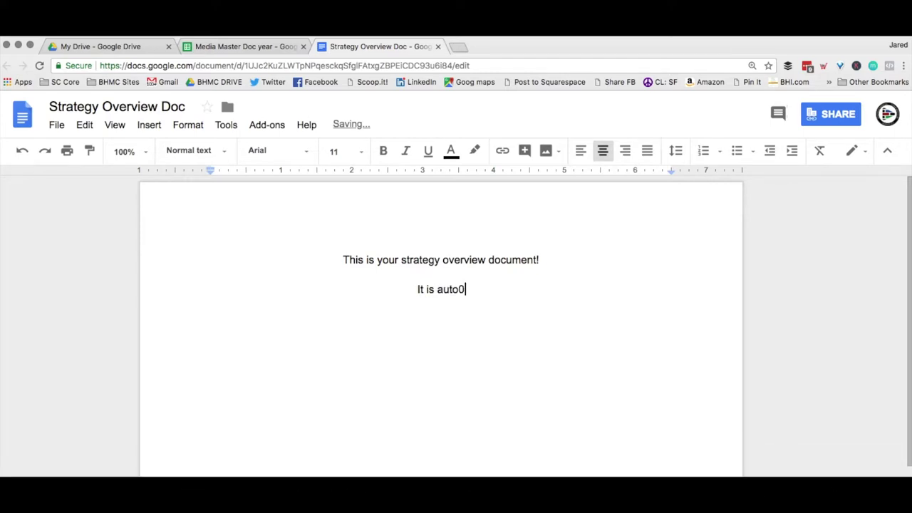
type("-")
key("BackSpace")
key("BackSpace")
type("-saved")
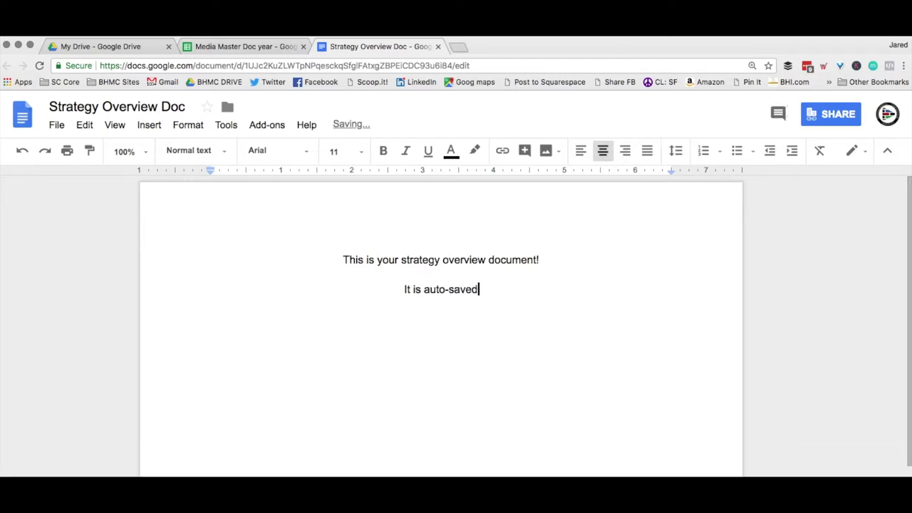
type(" and as long as connected to the inter")
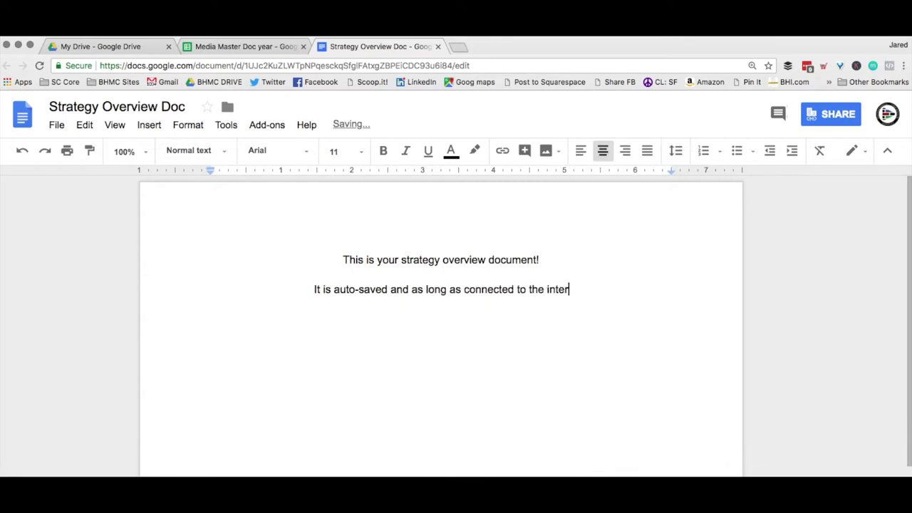
type("net.")
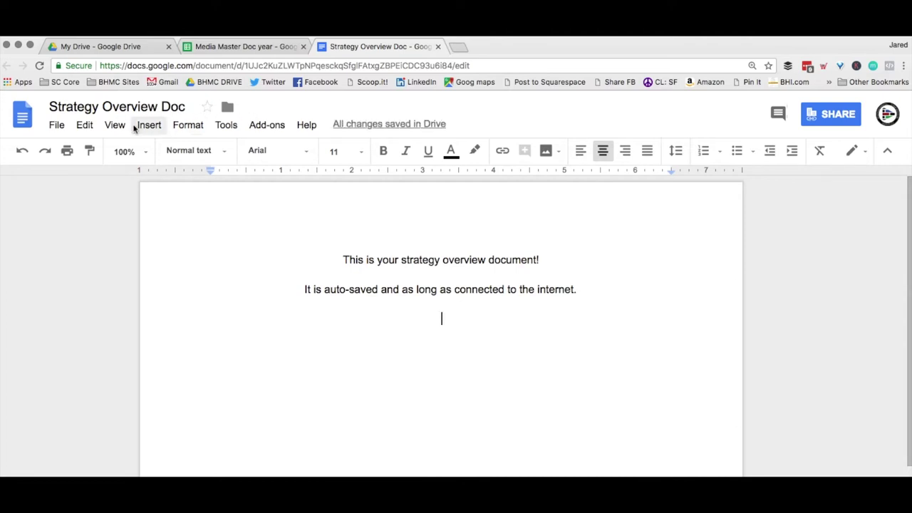
left_click(57, 127)
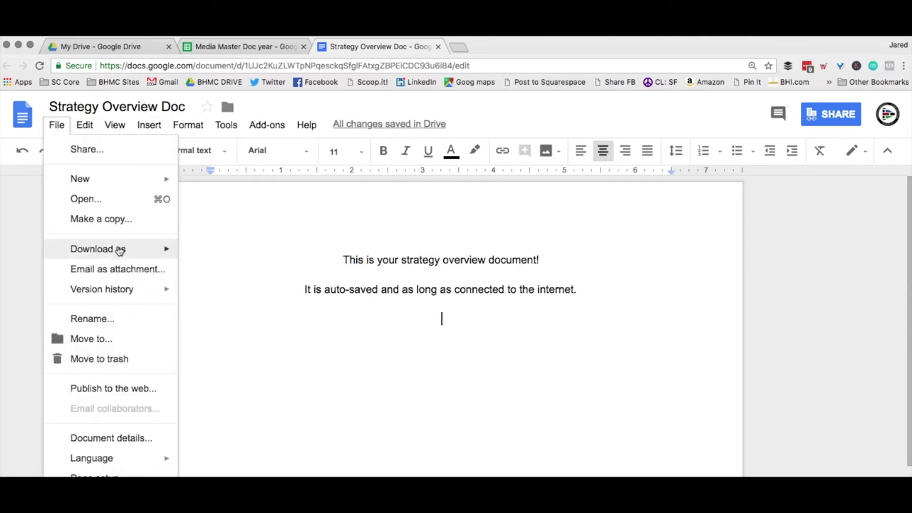
mouse_move(119, 249)
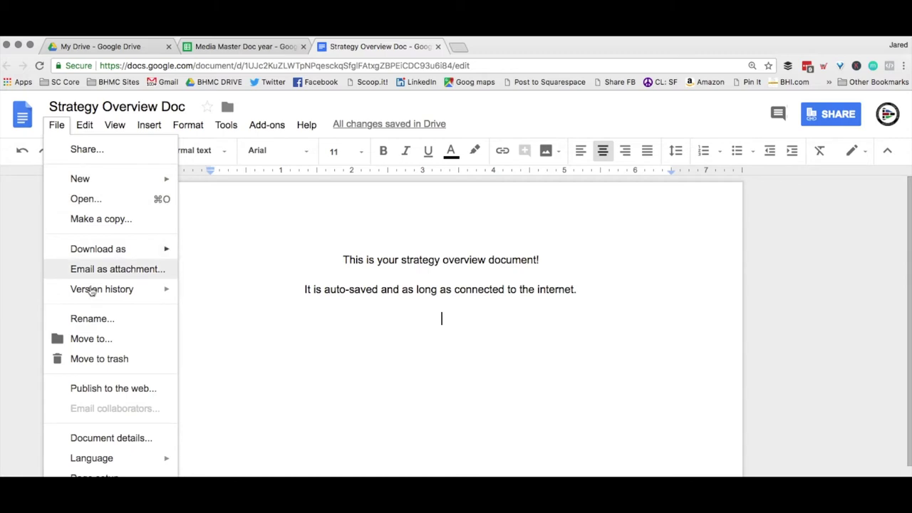
left_click(402, 346)
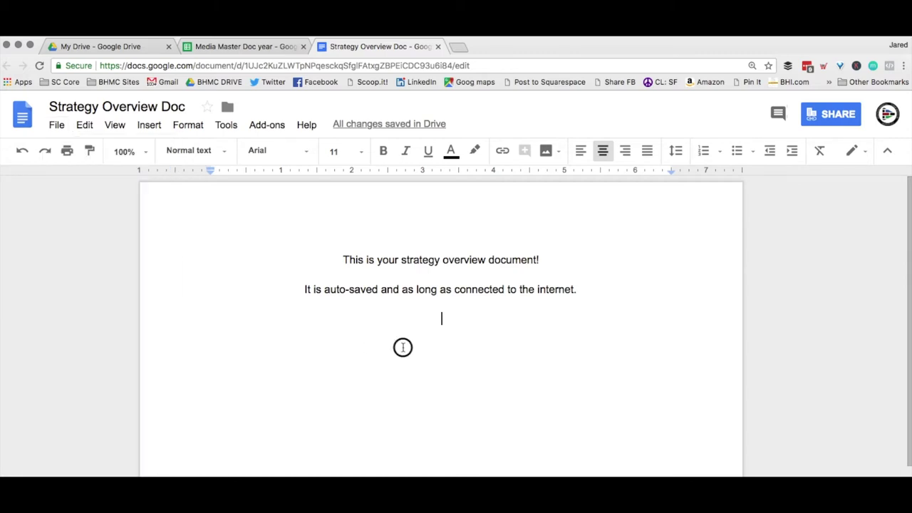
left_click(205, 48)
Check the spreadsheet's File > Download as formats without downloading, then go to My Drive.
left_click(53, 126)
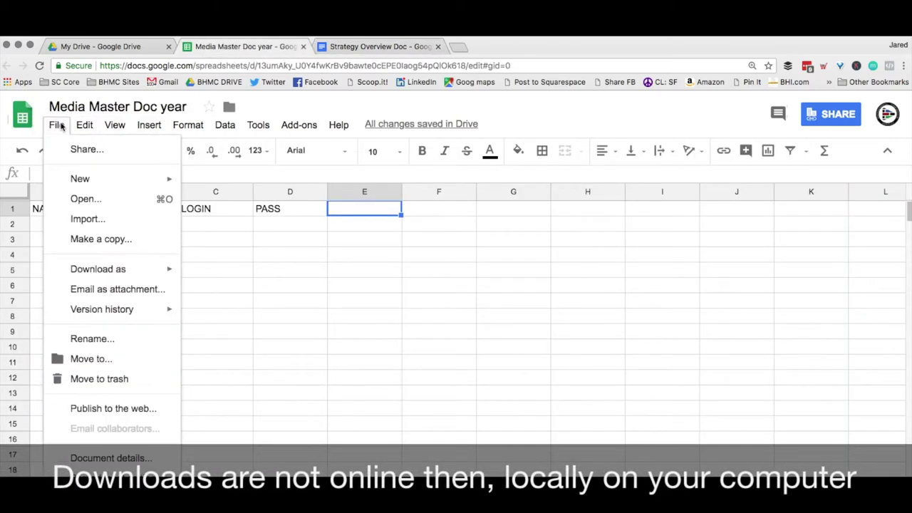
mouse_move(125, 275)
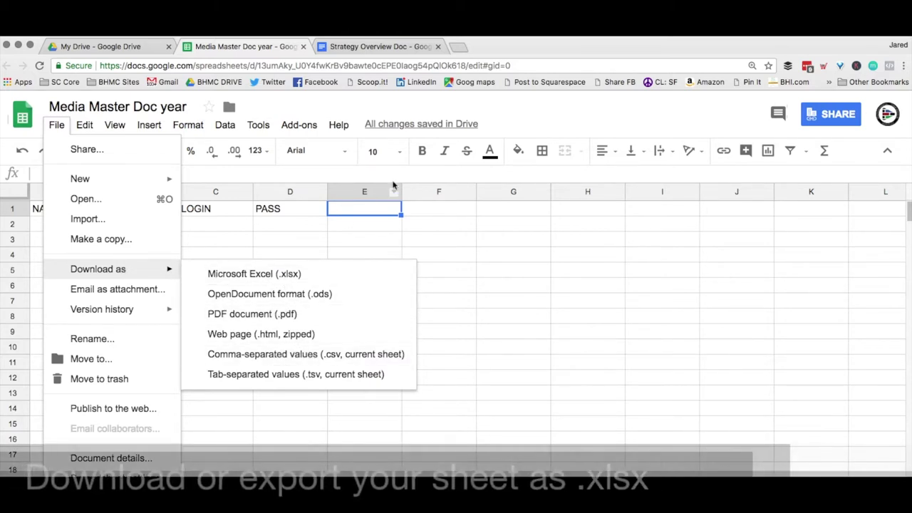
left_click(519, 116)
left_click(162, 47)
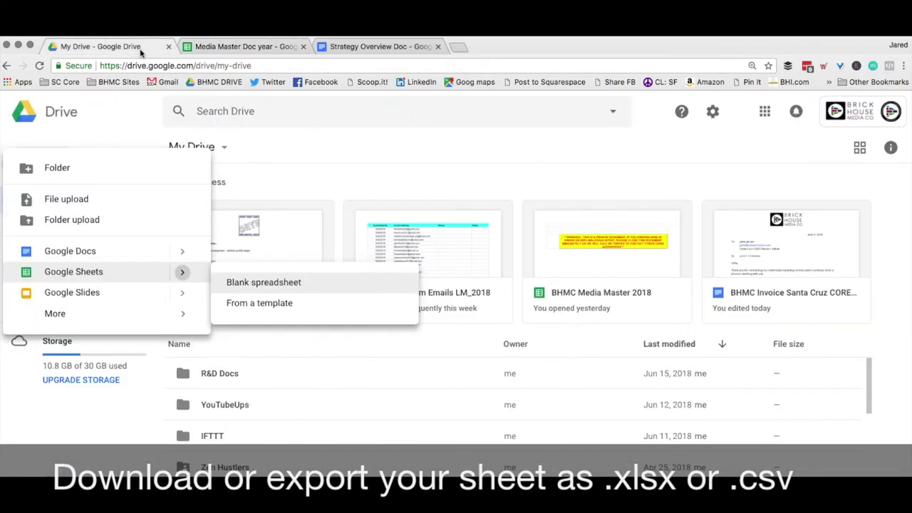
Replace Google Drive with the google.com homepage in the same tab, then follow its Mail link.
left_click(765, 116)
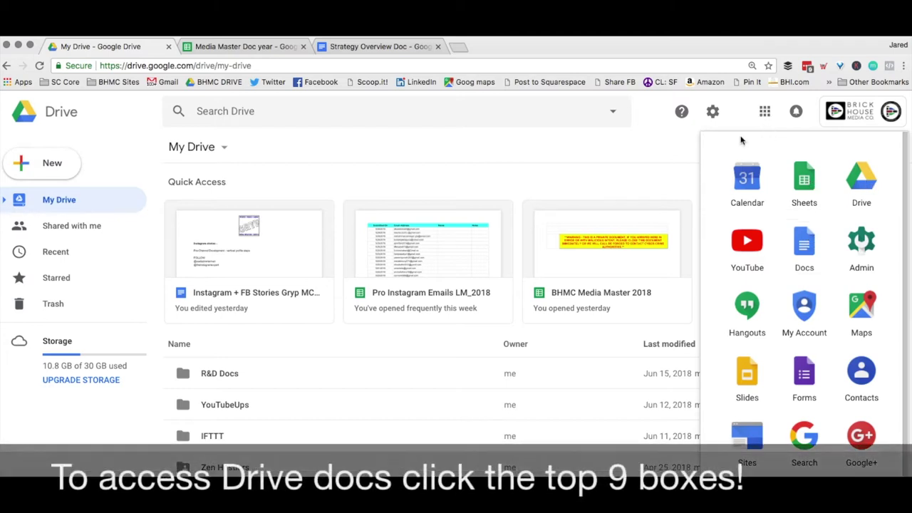
left_click(663, 140)
left_click(193, 65)
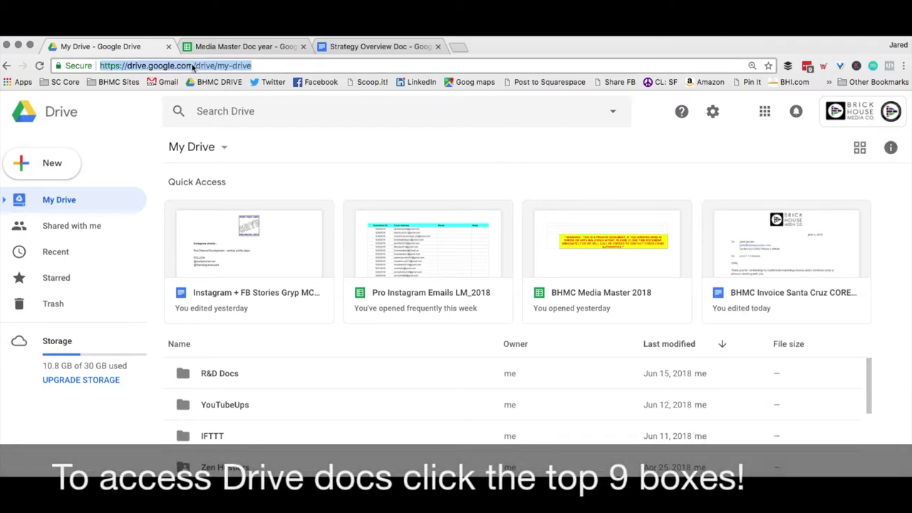
type("googl")
key("Return")
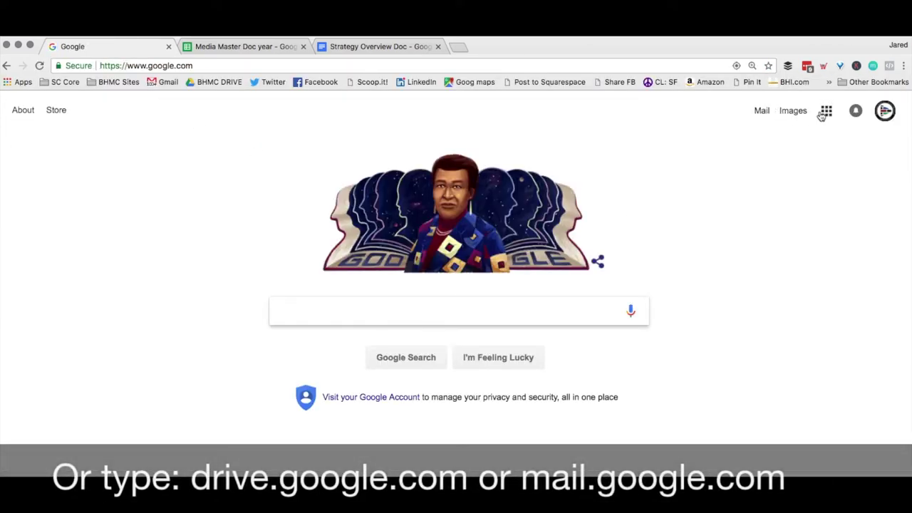
left_click(762, 112)
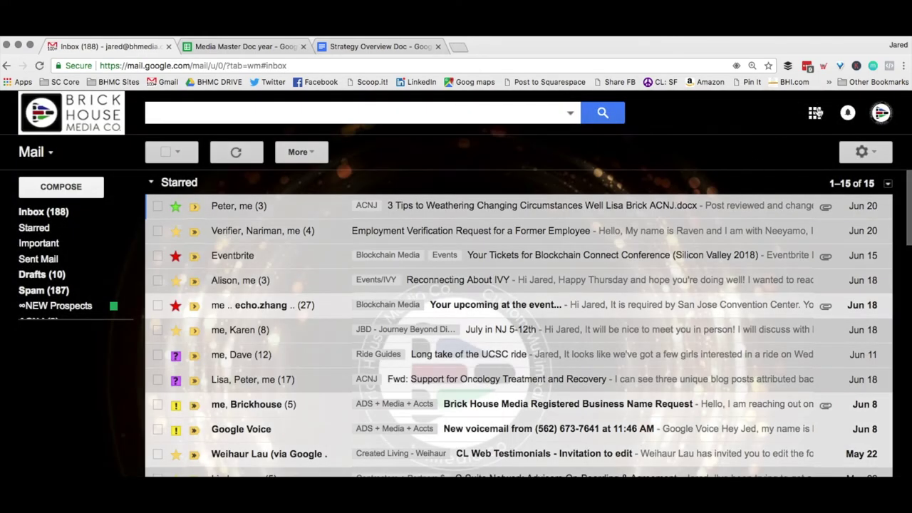
From Gmail's Google apps list, launch the Google Sheets home page in a new tab.
left_click(815, 112)
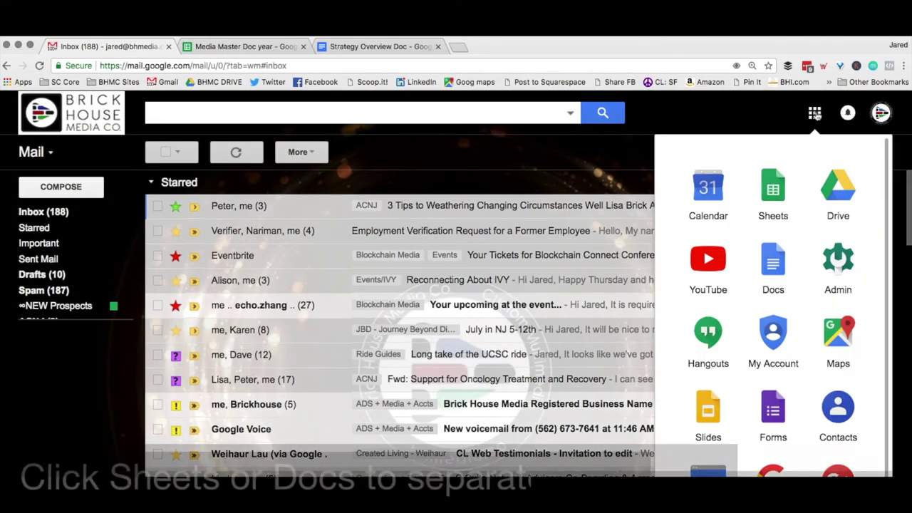
left_click(768, 203)
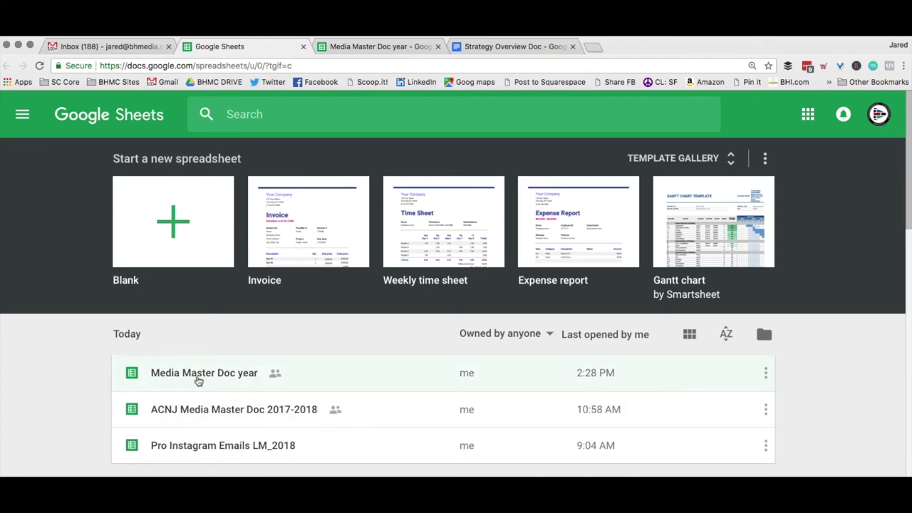
Return to Gmail and open the Google Docs home page from the apps list.
left_click(122, 44)
left_click(815, 112)
left_click(773, 265)
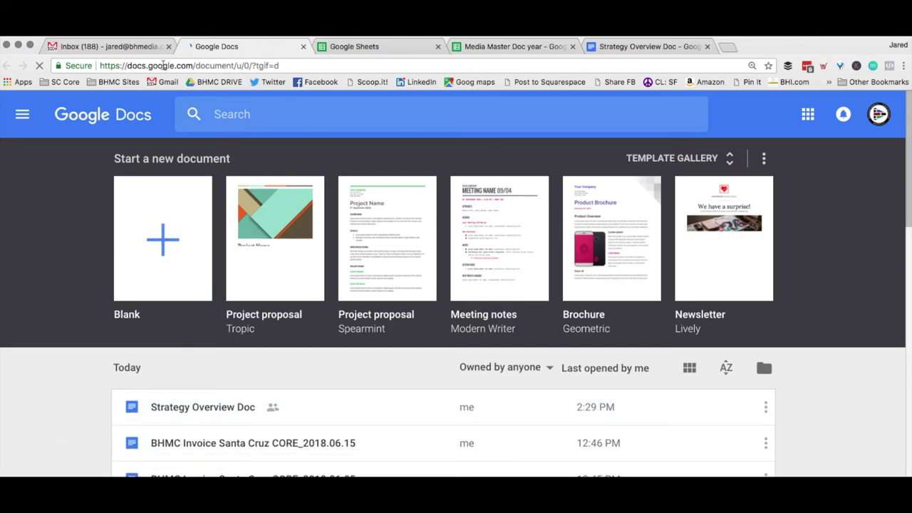
Back in the Gmail inbox, open the Media Master Doc year invitation email.
left_click(122, 45)
scroll(295, 354, "down", 5)
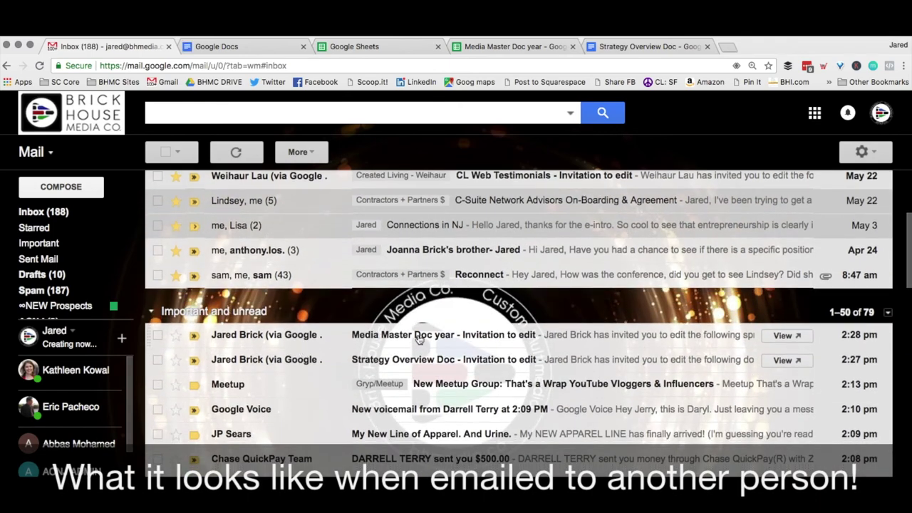
left_click(419, 339)
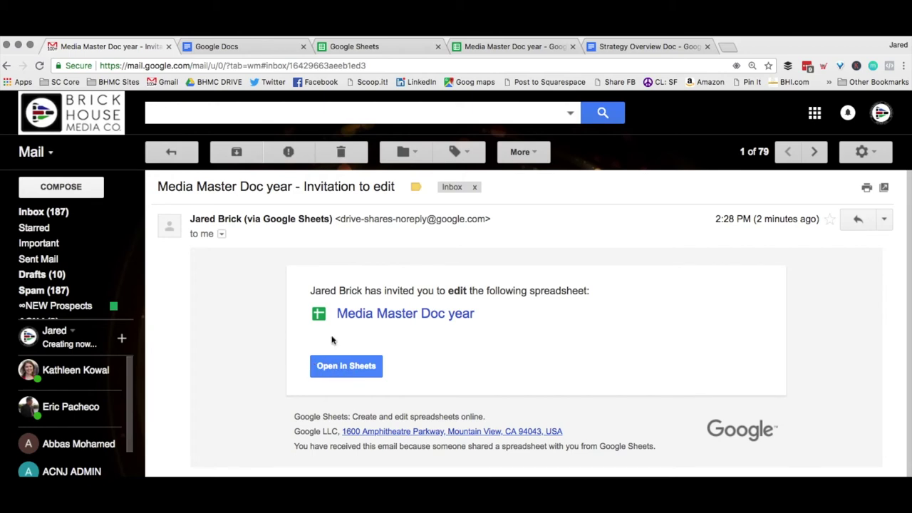
Return to the inbox and open Strategy Overview Doc from its invitation-to-edit email.
left_click(172, 153)
left_click(424, 364)
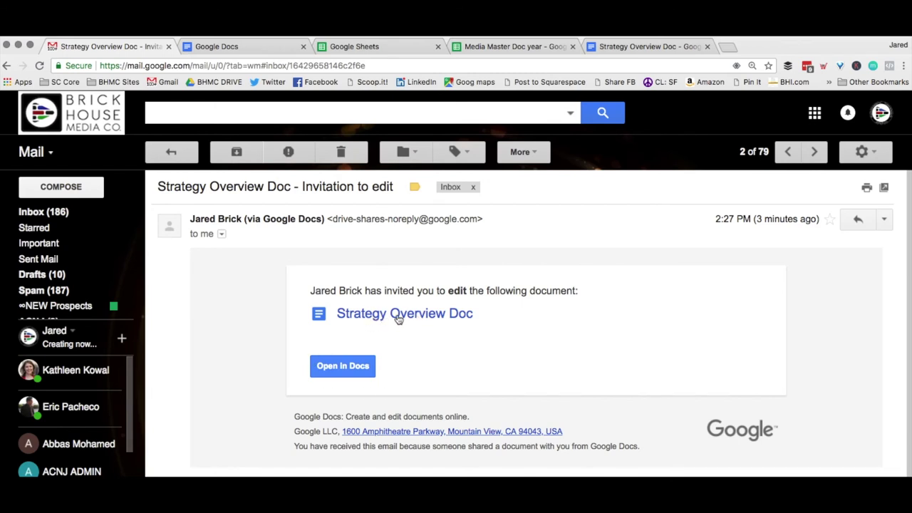
left_click(399, 318)
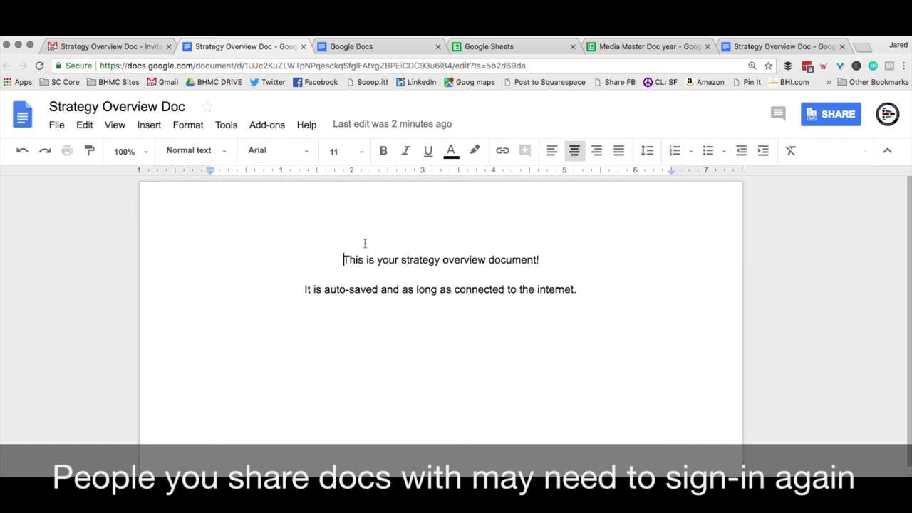
Add a new line 'Enjoy using Google oocs!' below the auto-save sentence.
left_click(577, 288)
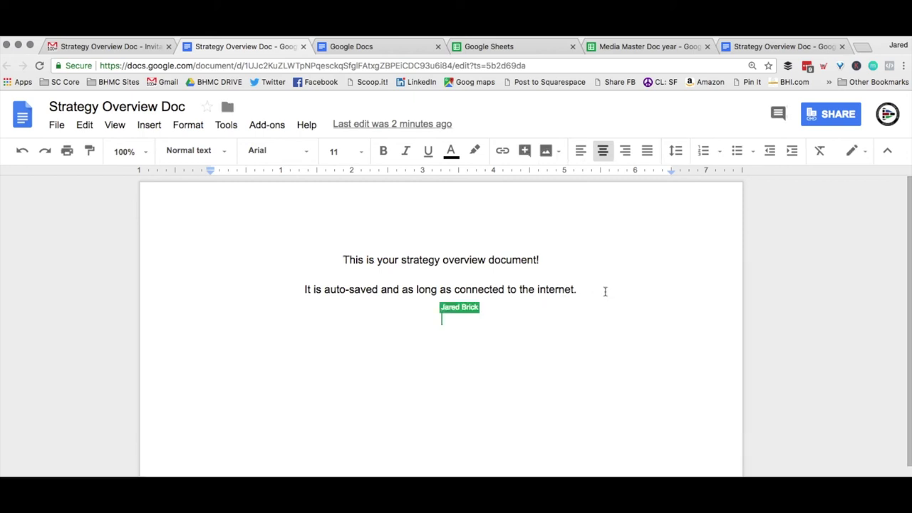
key("Return")
type("Enjoy!")
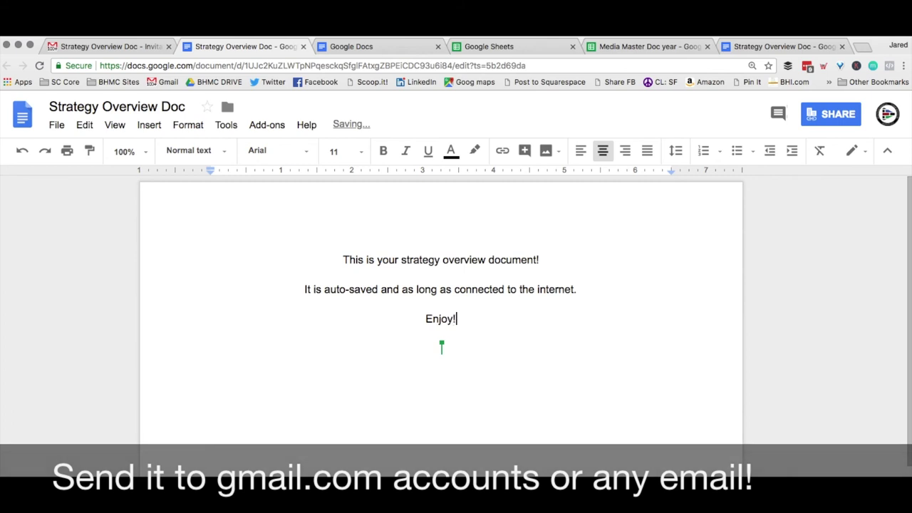
key("BackSpace")
type(" using ")
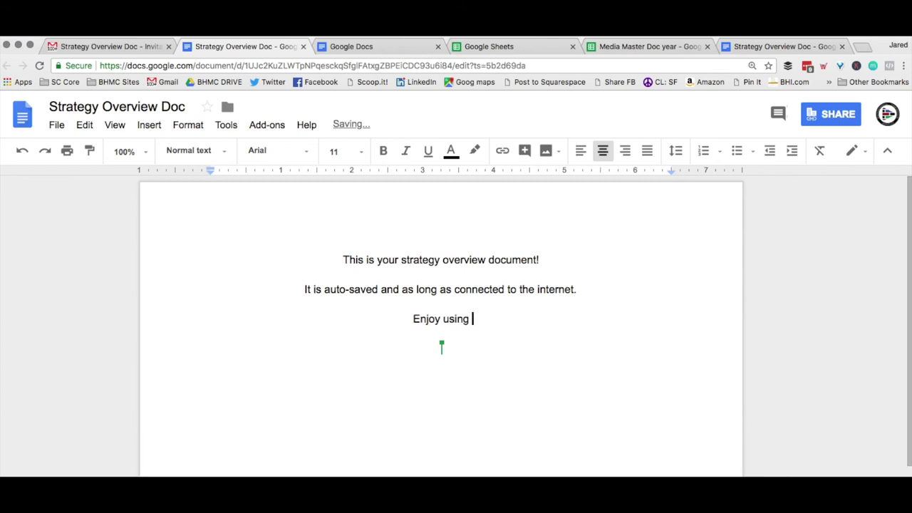
type("Google o")
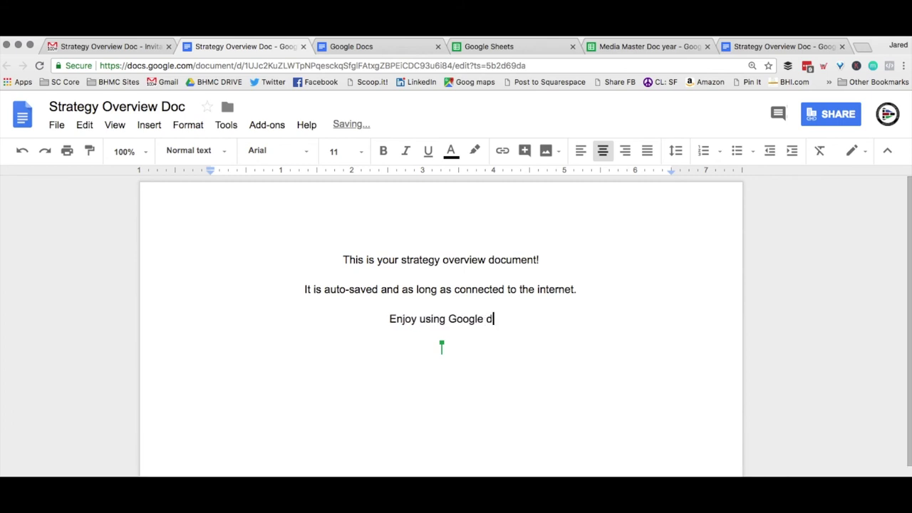
type("ocs!")
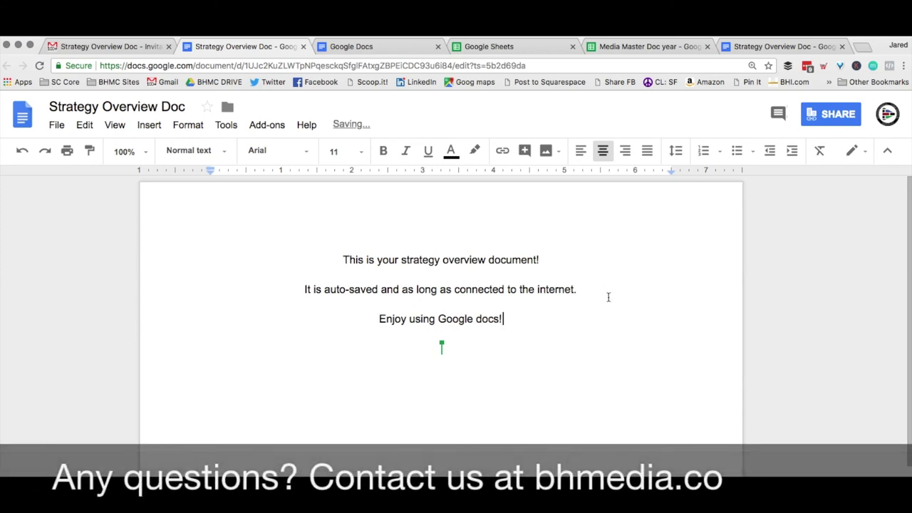